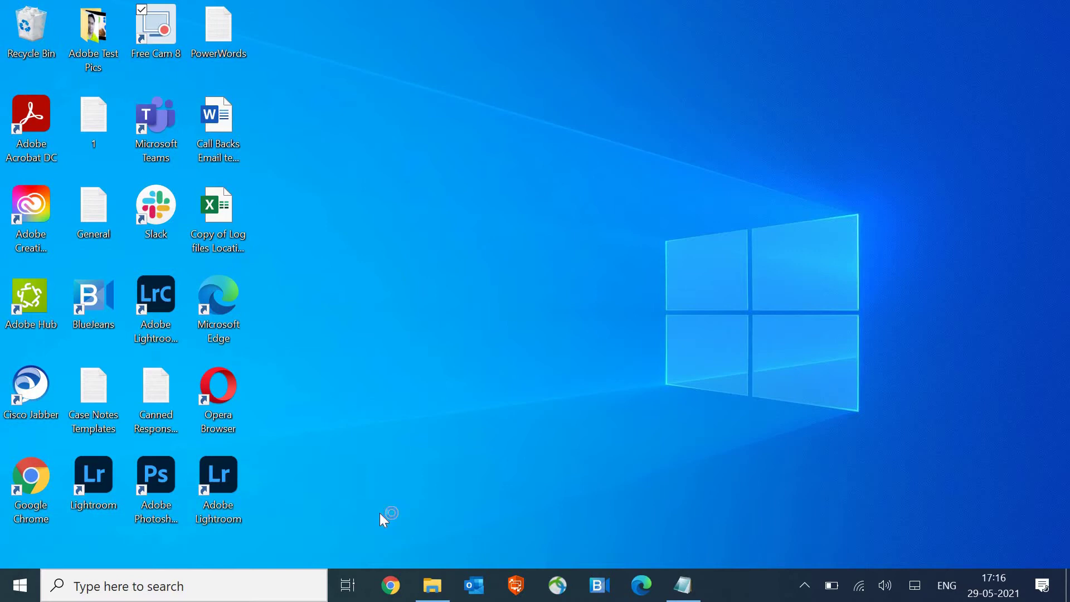
# Open File Explorer from the taskbar
pyautogui.click(434, 590)
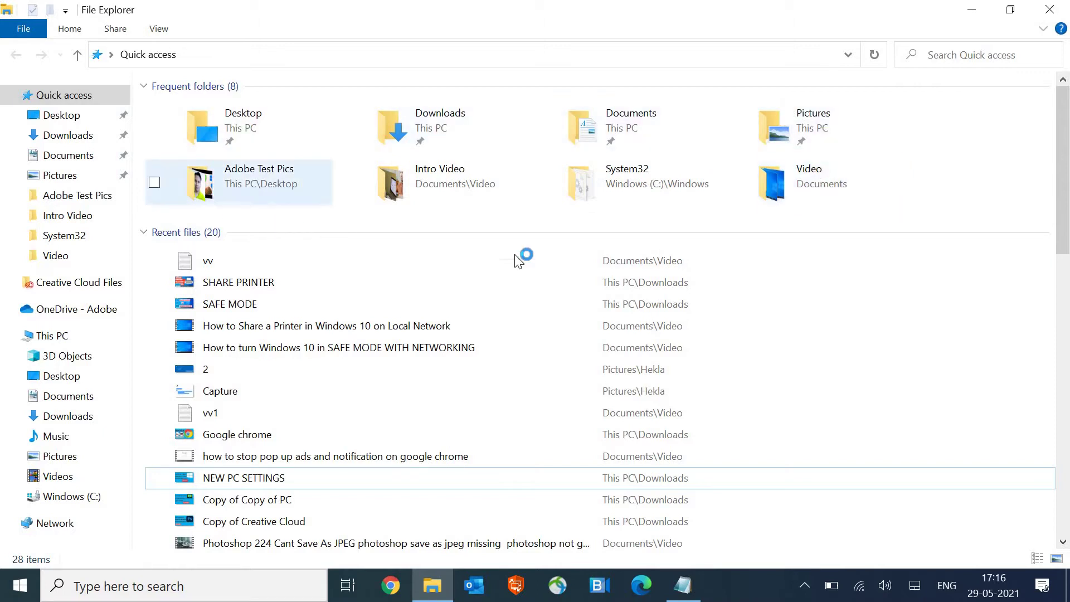
# Show the Security tab of the Intro Video folder's Properties
pyautogui.click(438, 178)
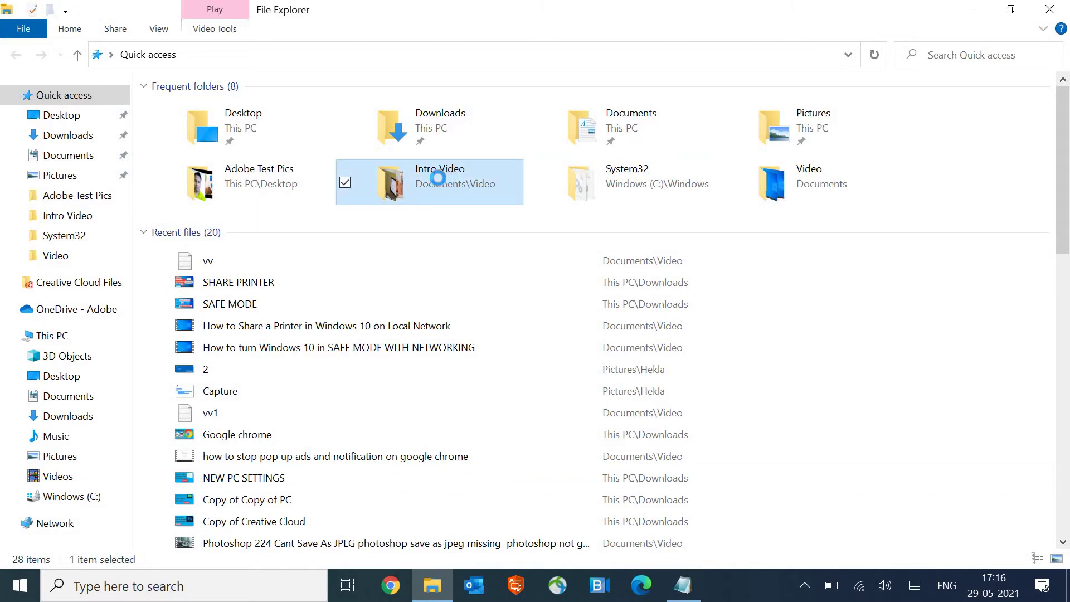
pyautogui.rightClick(438, 178)
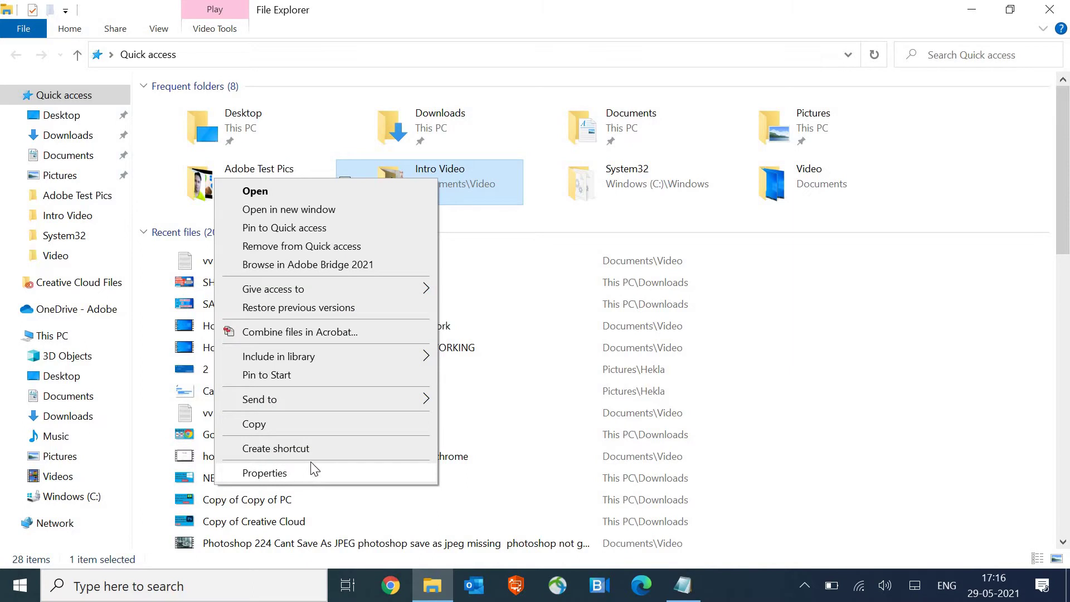
pyautogui.click(308, 473)
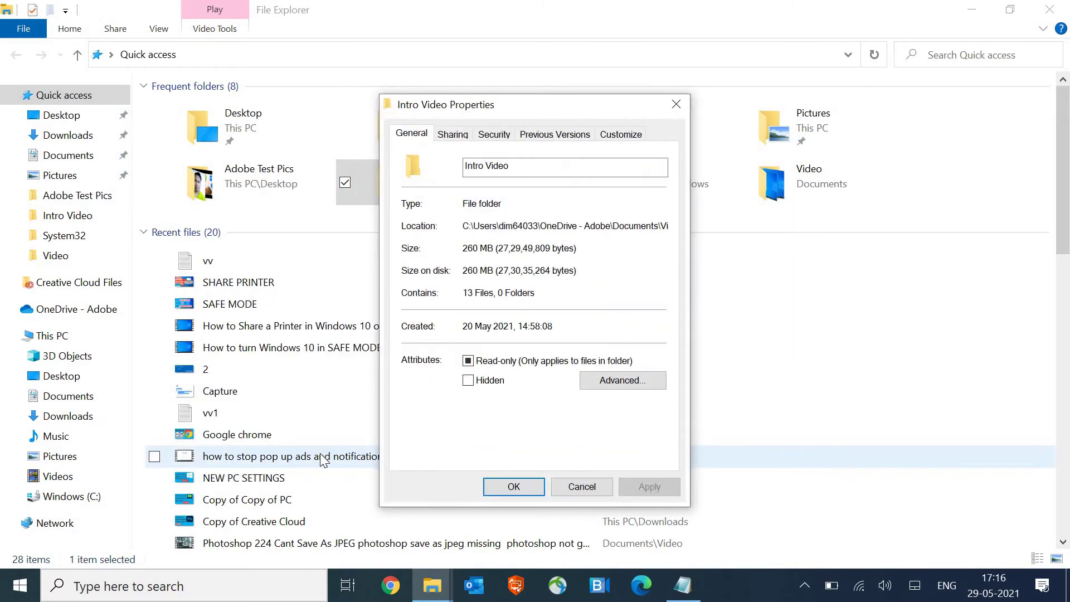
pyautogui.click(486, 140)
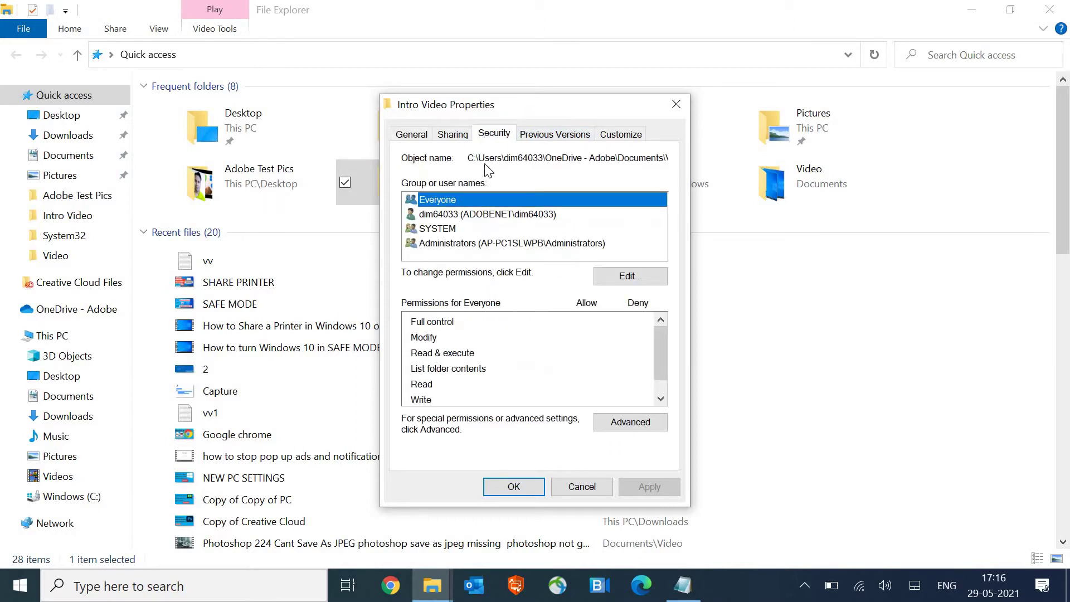
# In the Intro Video permissions editor, add a group by resolving 'every' to Everyone with Check Names
pyautogui.click(649, 282)
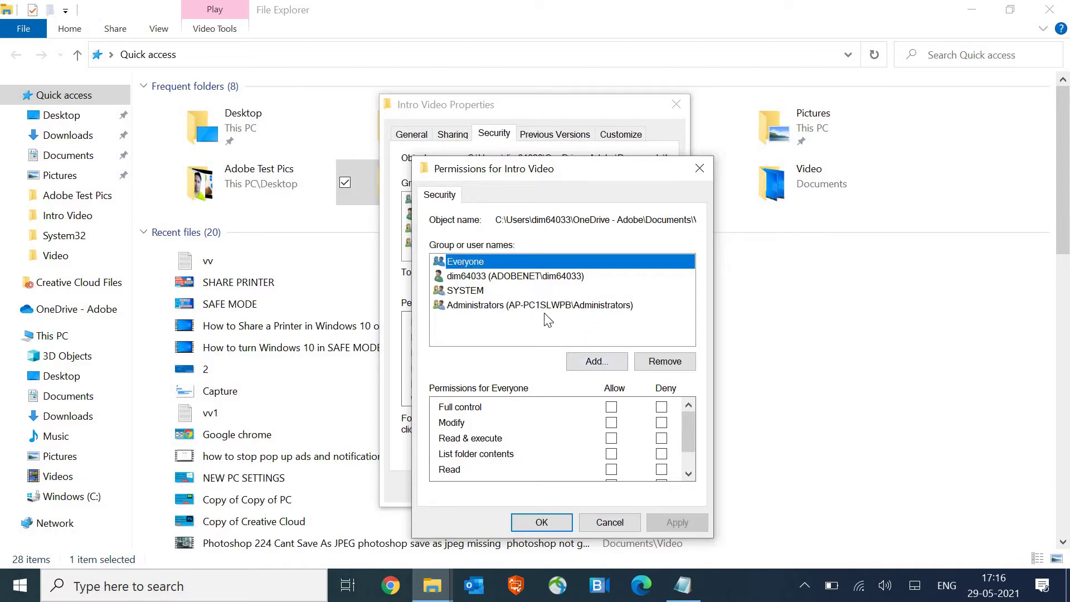
pyautogui.click(604, 362)
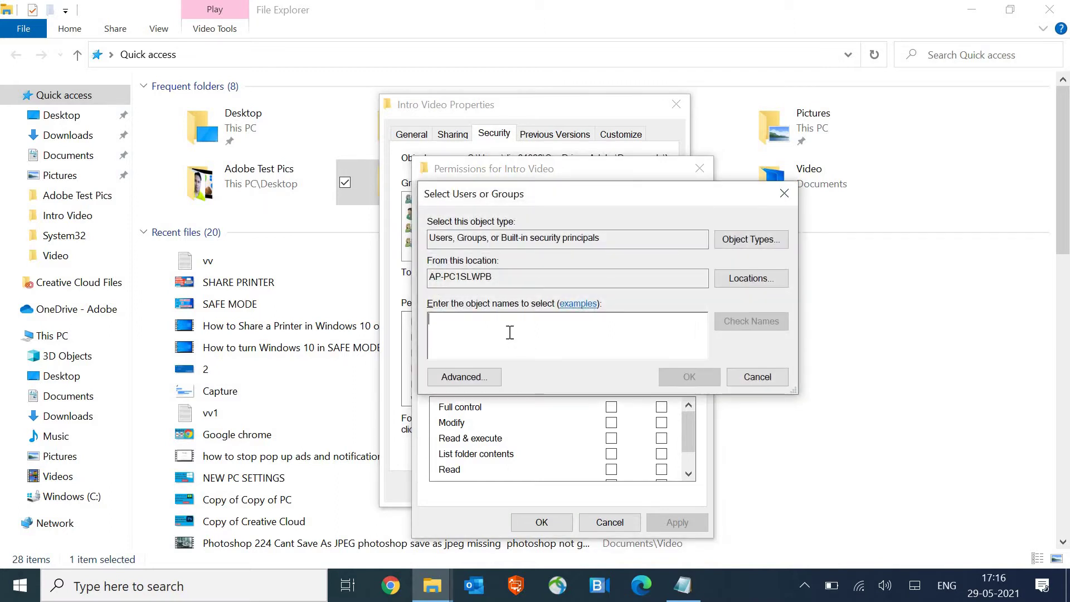
pyautogui.write('every')
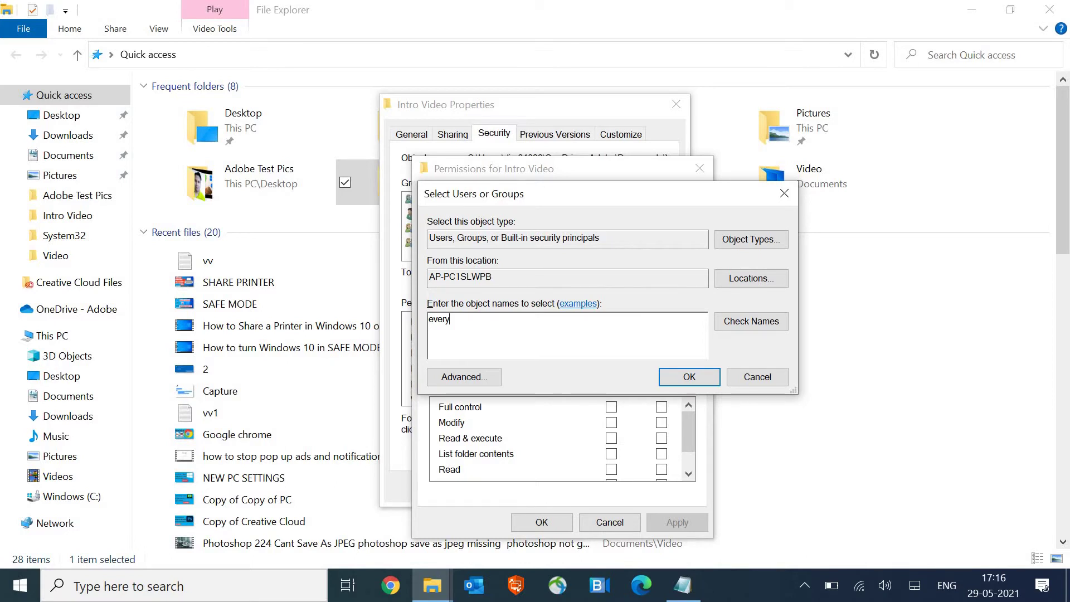
pyautogui.press('alt')
pyautogui.click(747, 327)
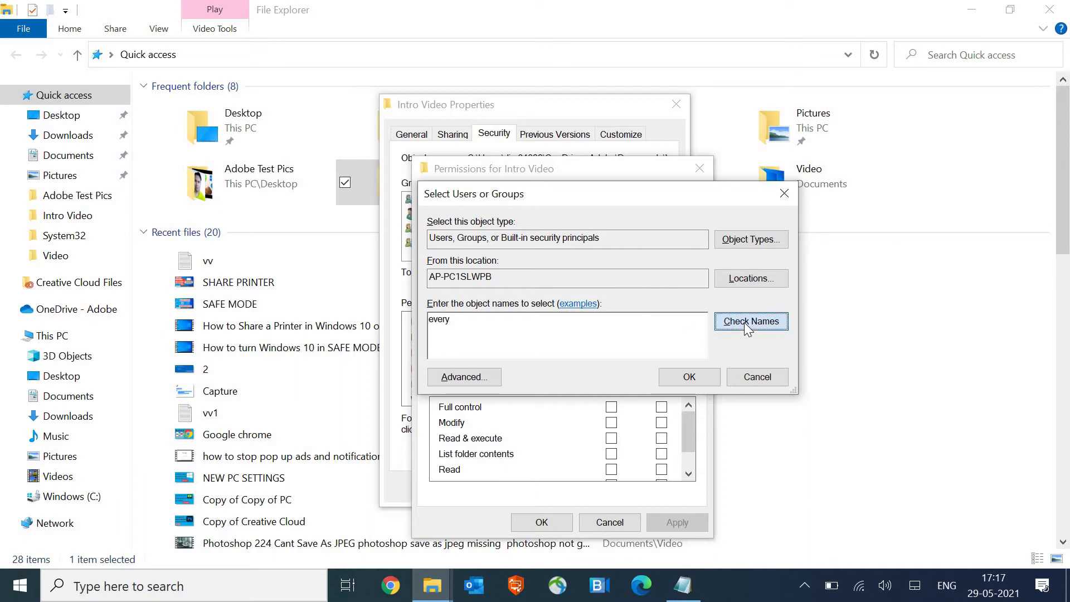
pyautogui.doubleClick(431, 319)
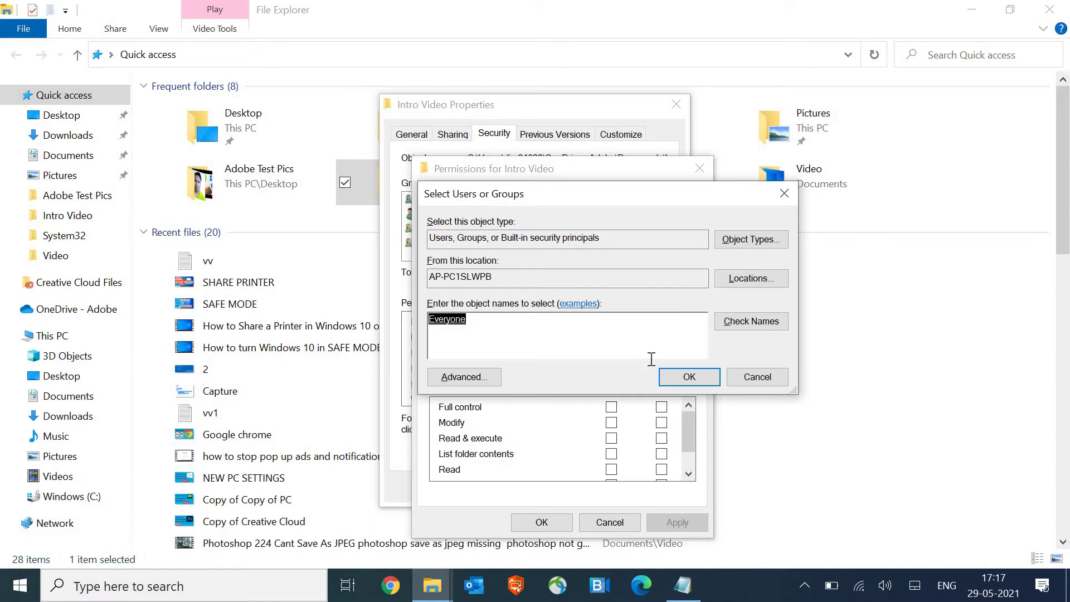
# Confirm Everyone, allow it Full control of Intro Video, and close the permissions editor
pyautogui.click(685, 376)
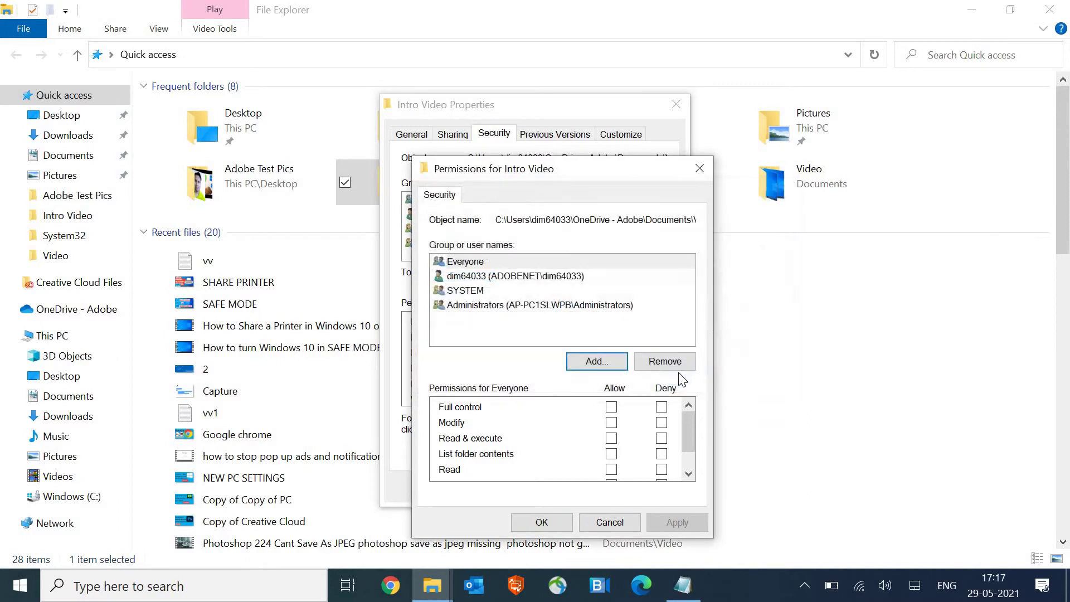
pyautogui.click(489, 266)
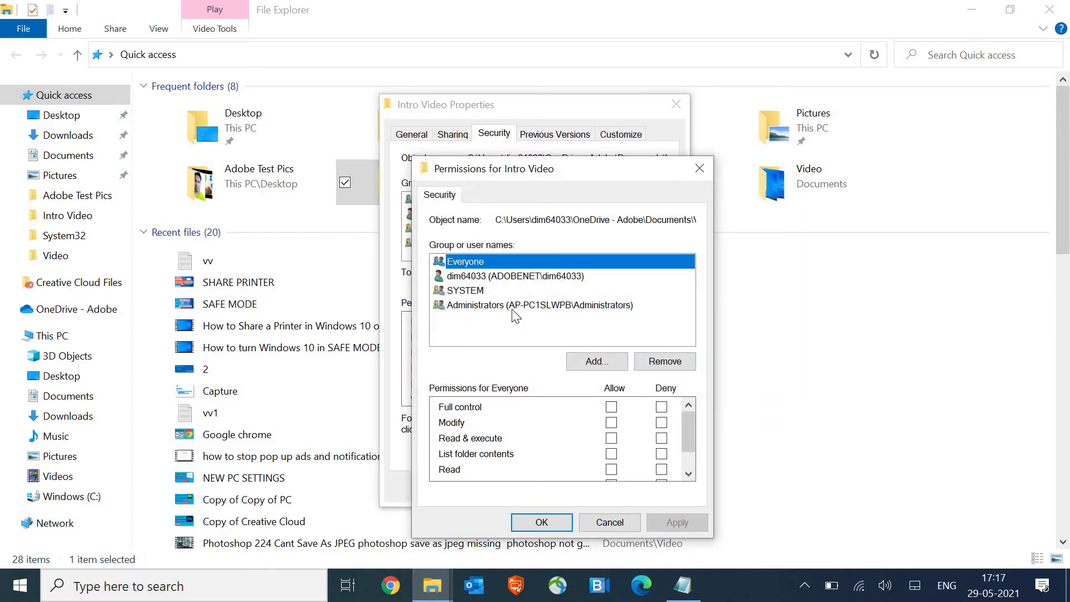
pyautogui.click(611, 408)
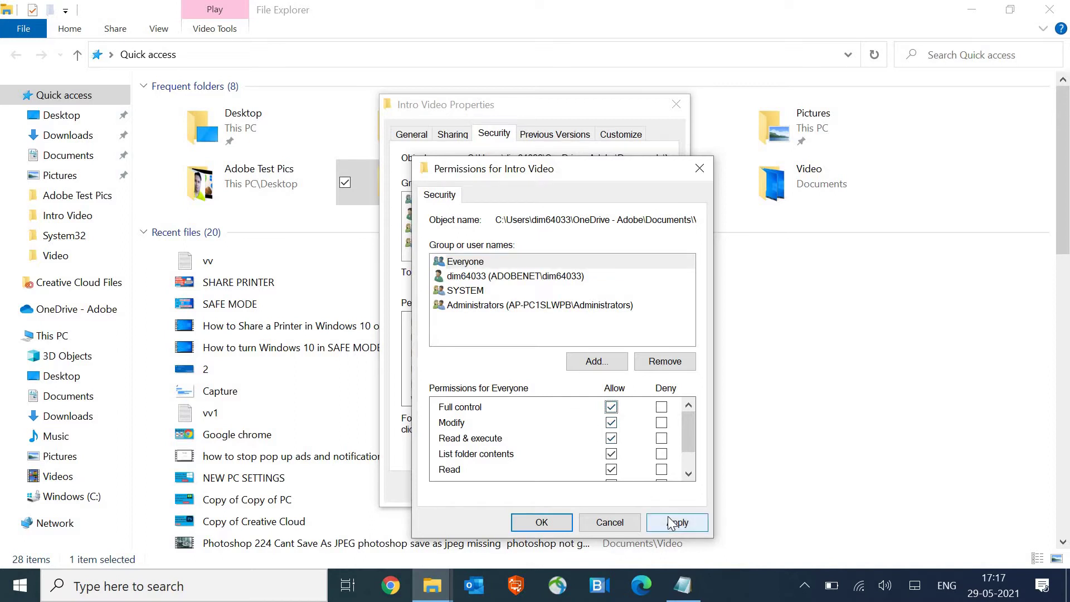
pyautogui.click(494, 282)
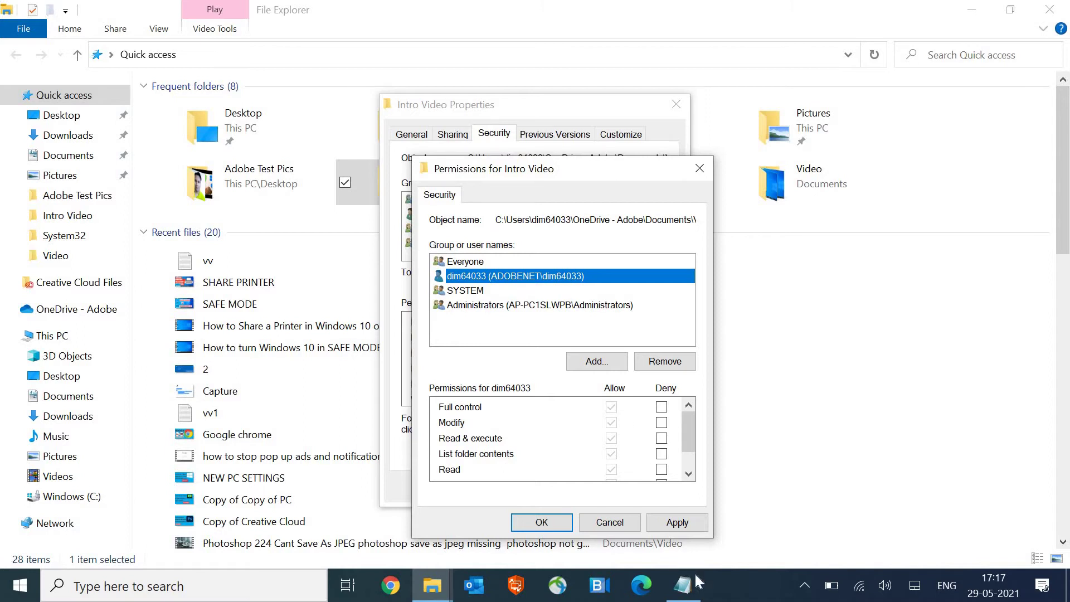
pyautogui.click(603, 527)
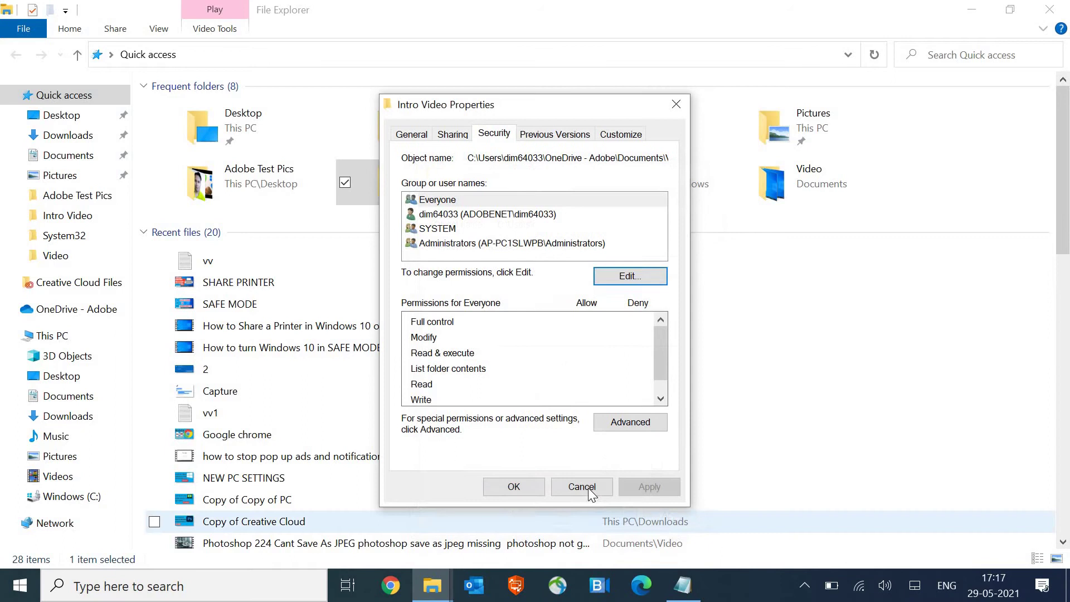
# Close the Intro Video properties and open Properties for the Windows (C:) drive under This PC
pyautogui.press('Escape')
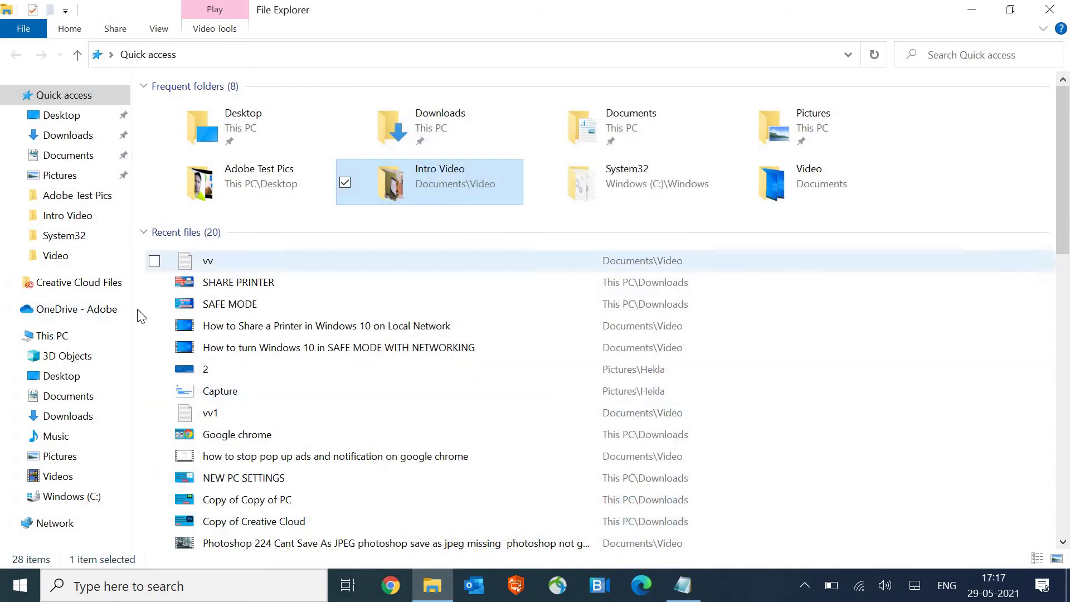
pyautogui.click(50, 336)
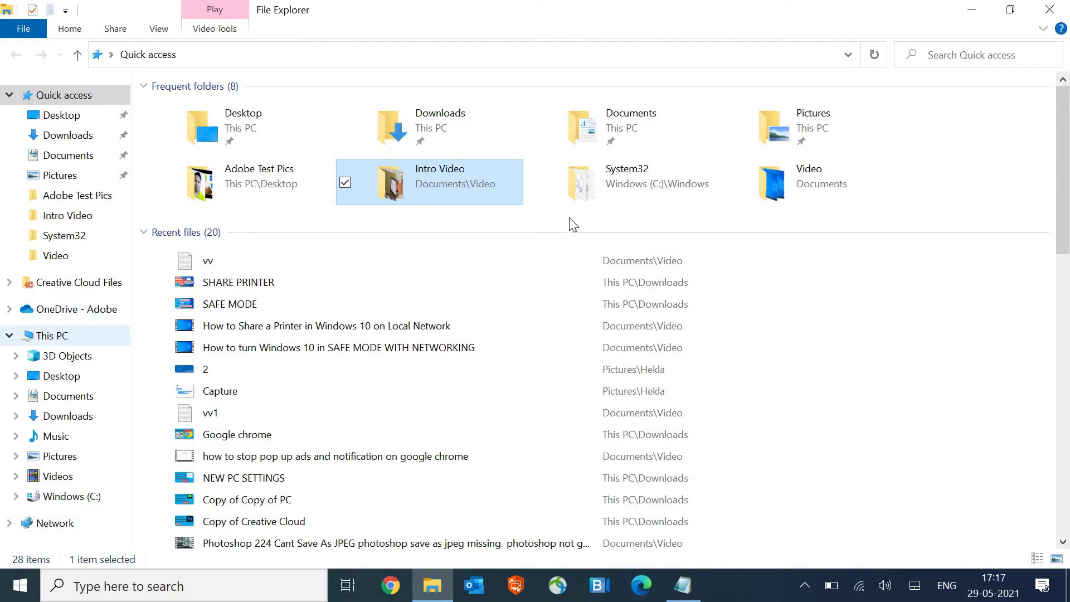
pyautogui.click(286, 236)
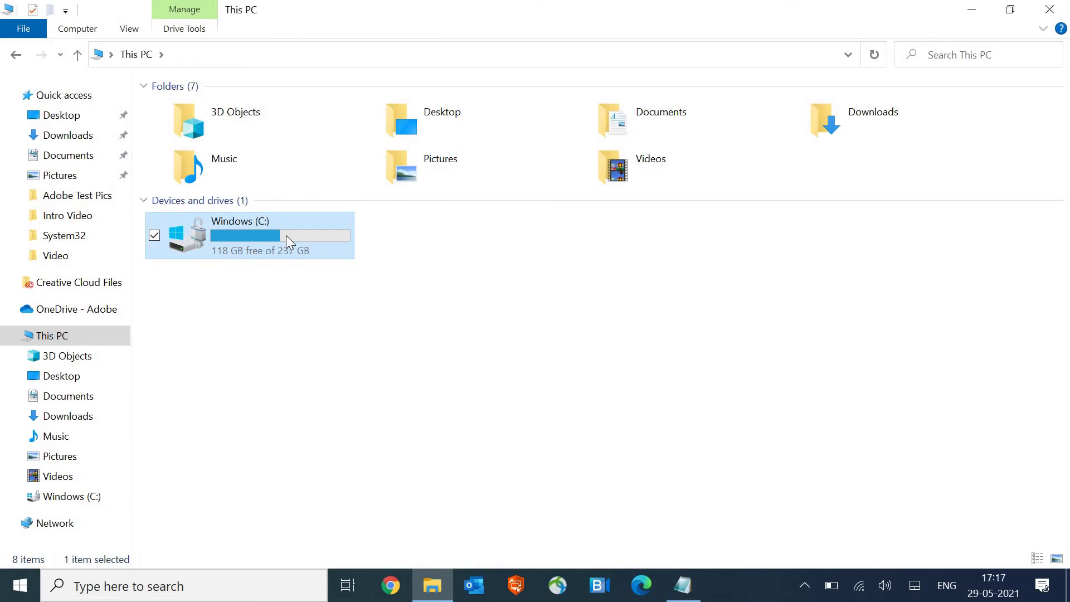
pyautogui.rightClick(286, 235)
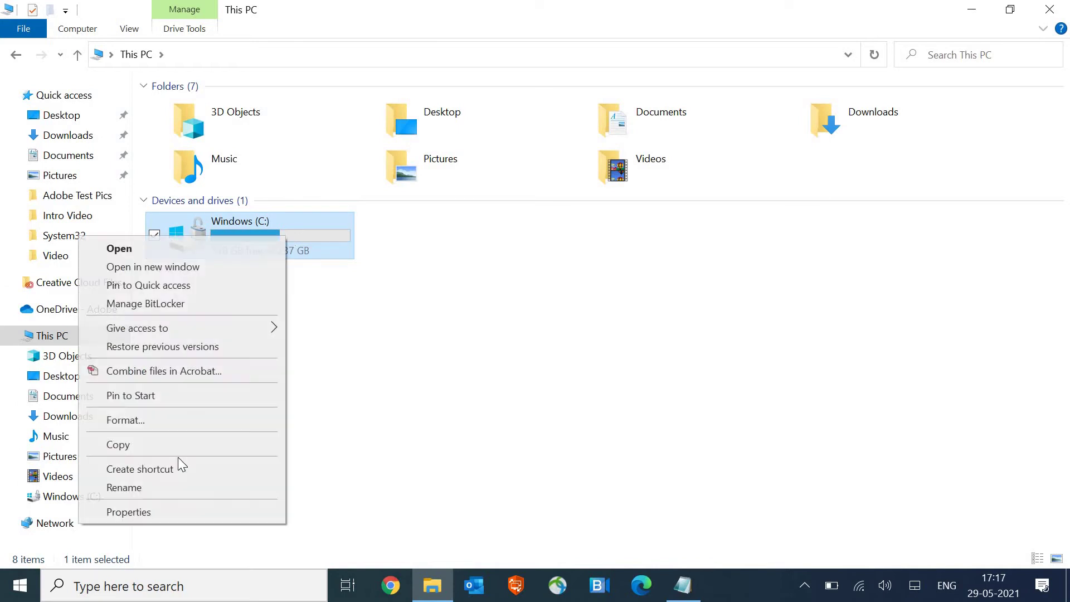
pyautogui.click(165, 512)
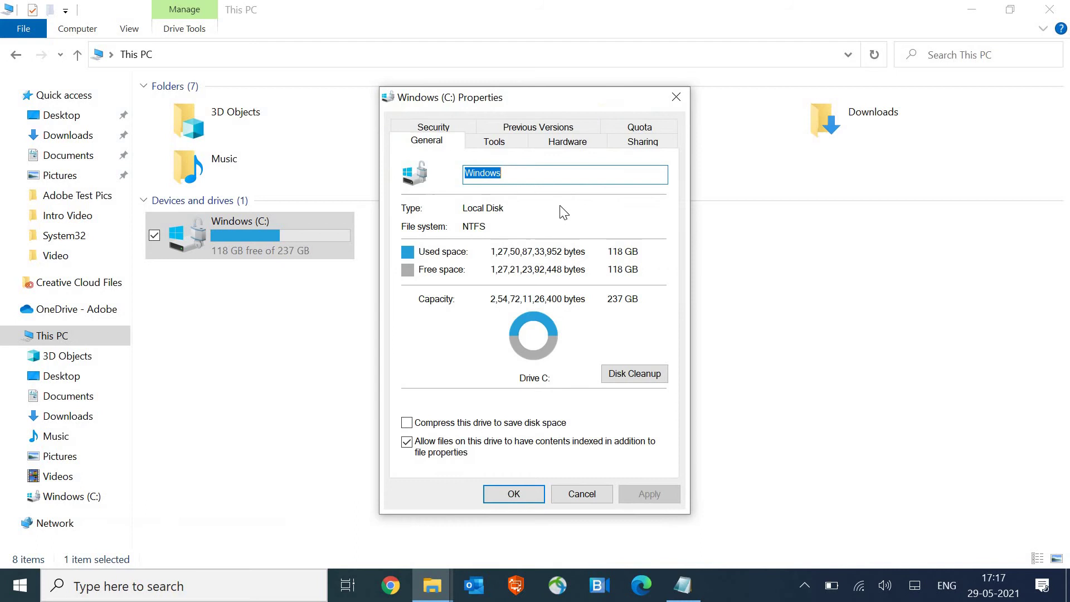
# Edit the C: drive's security permissions, ticking Full control for Authenticated Users
pyautogui.click(445, 133)
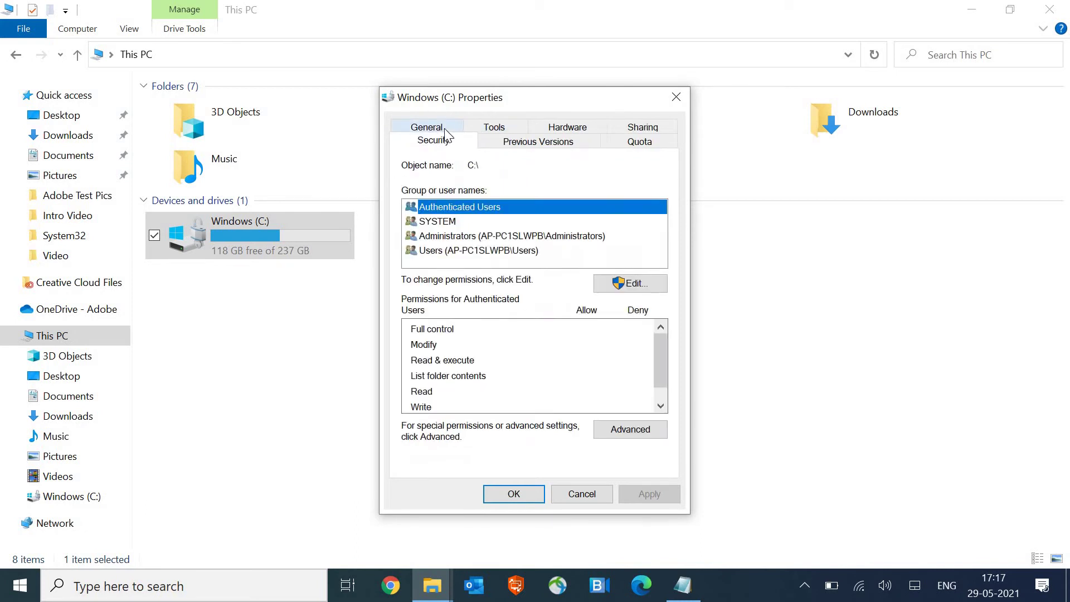
pyautogui.click(644, 285)
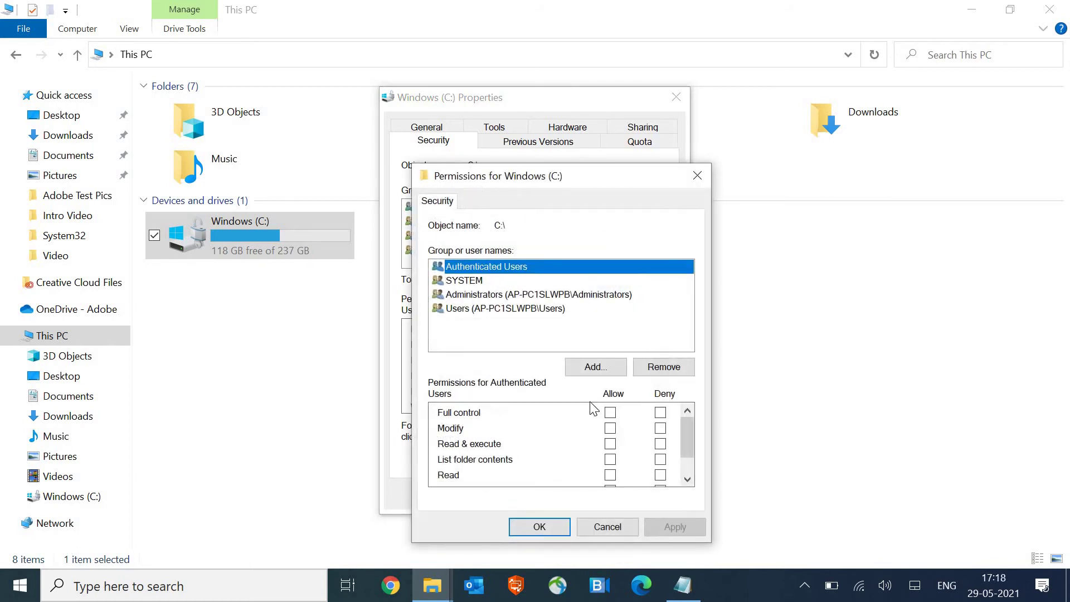
pyautogui.click(610, 413)
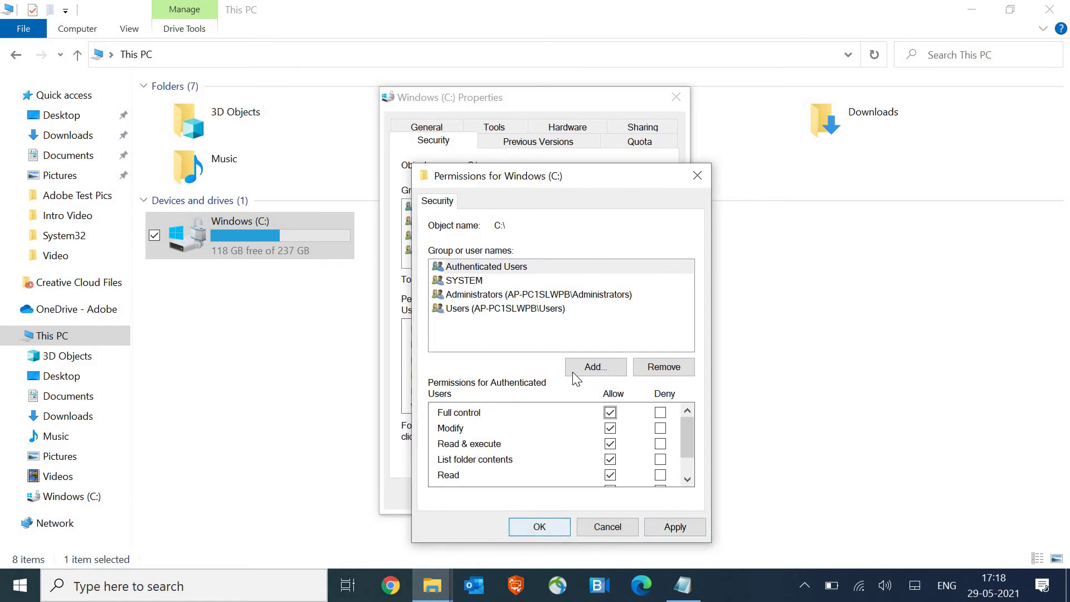
# Add Everyone to the drive permissions by resolving 'every' with Check Names
pyautogui.click(589, 365)
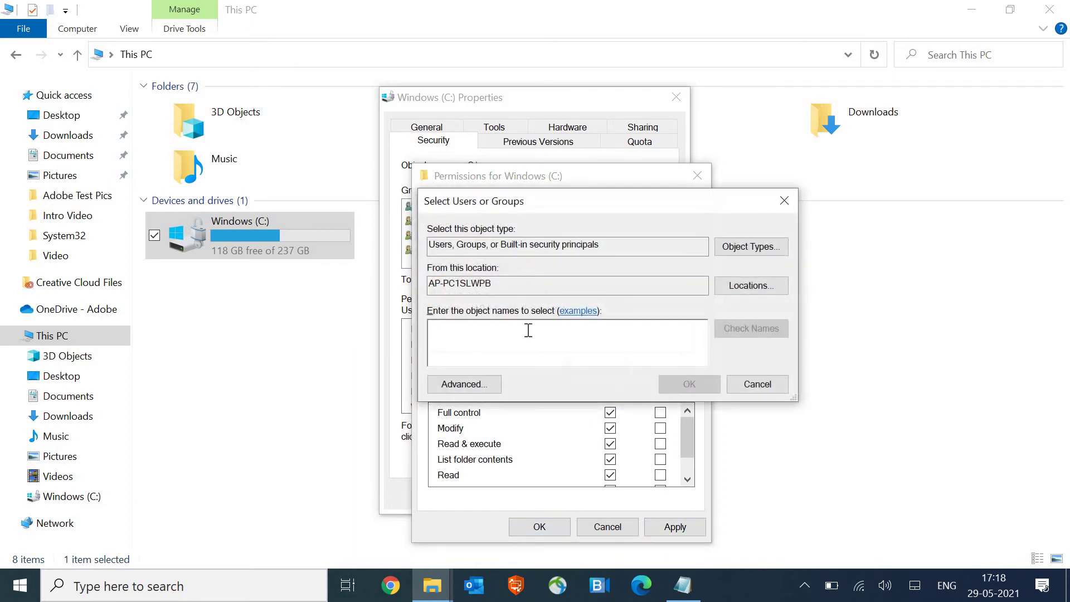
pyautogui.write('eer')
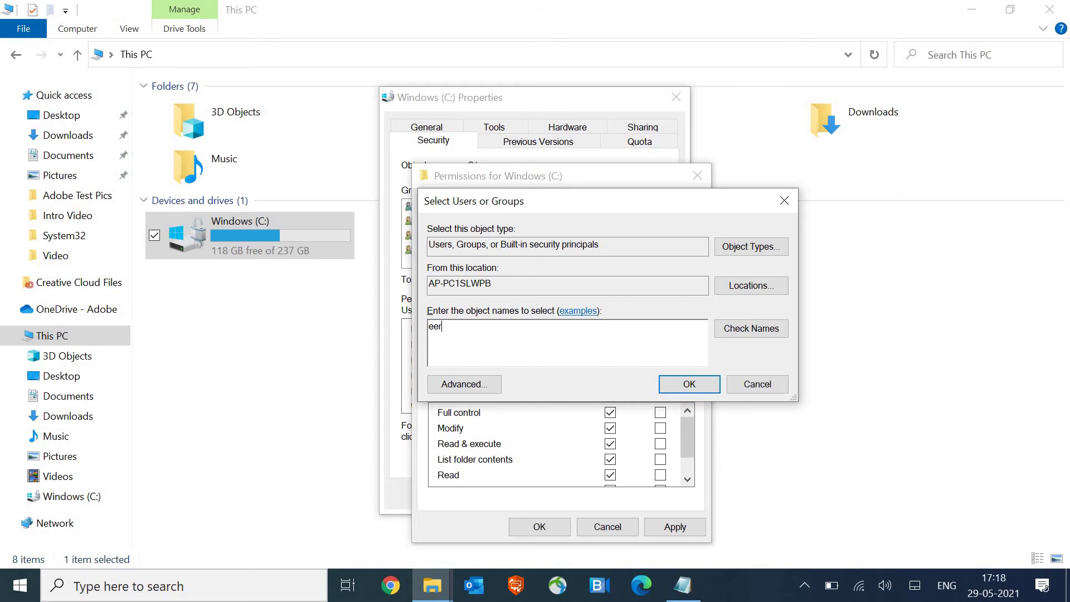
pyautogui.press('BackSpace')
pyautogui.press('BackSpace')
pyautogui.write('every')
pyautogui.click(718, 330)
pyautogui.click(477, 343)
pyautogui.moveTo(420, 326); pyautogui.dragTo(760, 351)
pyautogui.click(689, 384)
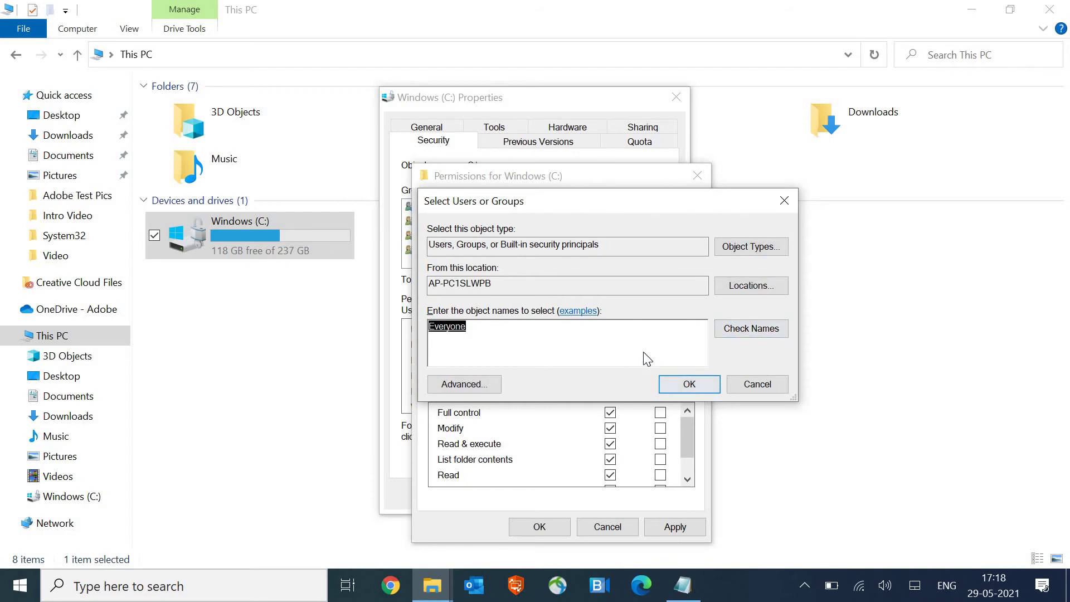
# Select Everyone, then cancel the permissions editor and close the C: drive Properties without saving
pyautogui.click(470, 311)
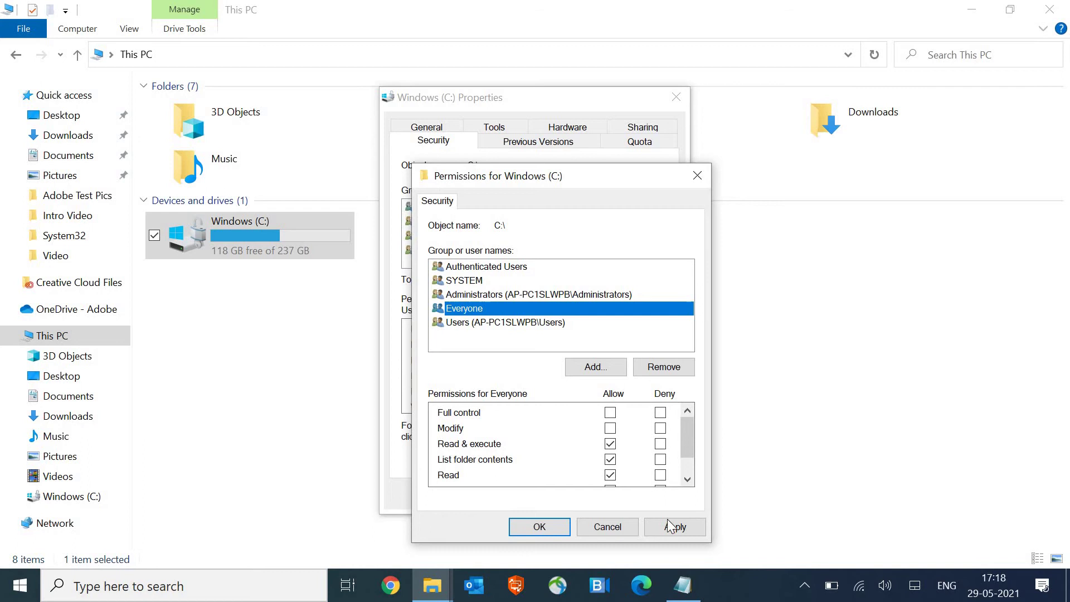
pyautogui.click(620, 527)
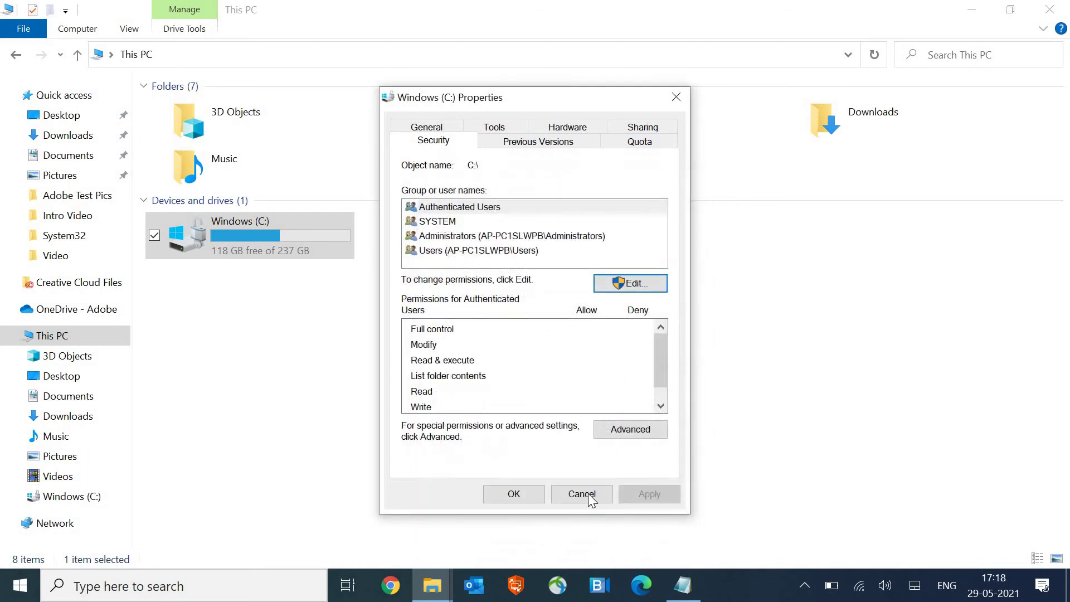
pyautogui.click(590, 498)
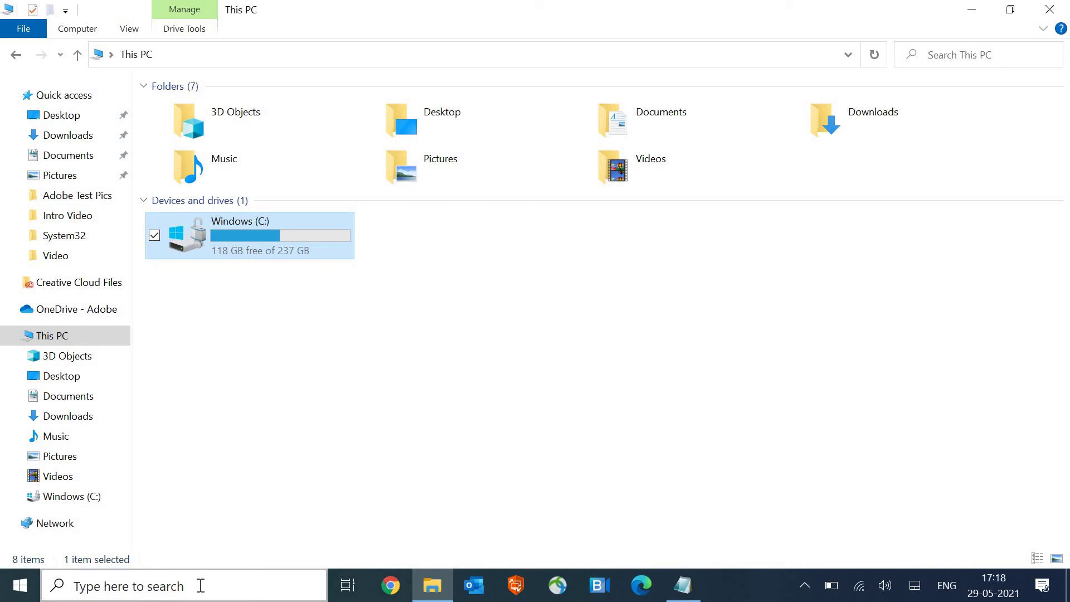
# Launch diskmgmt.msc from the Run box to open Disk Management
pyautogui.press('super+r')
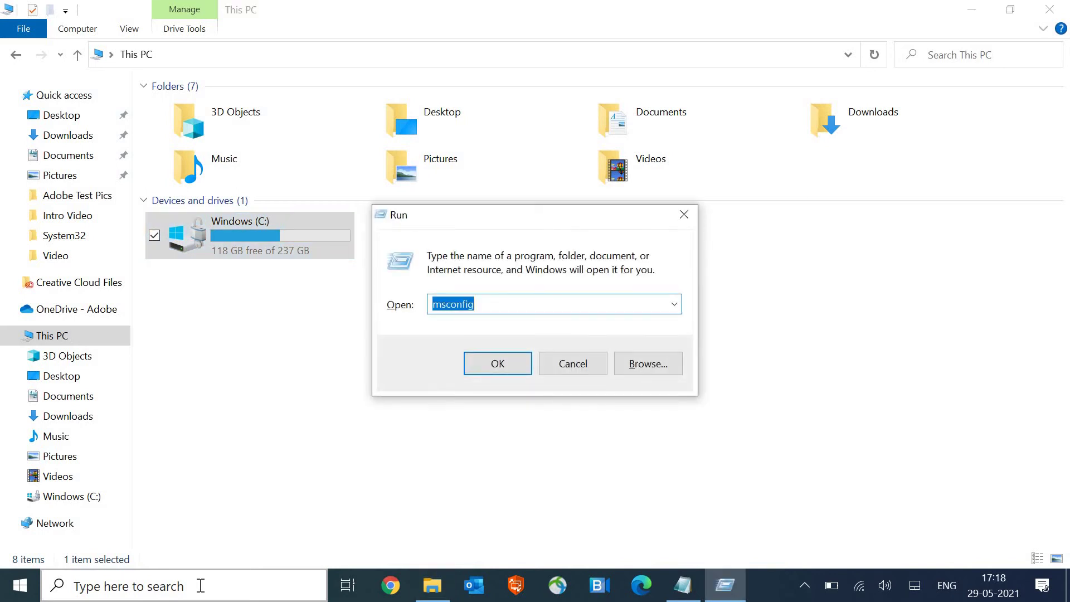
pyautogui.write('disk')
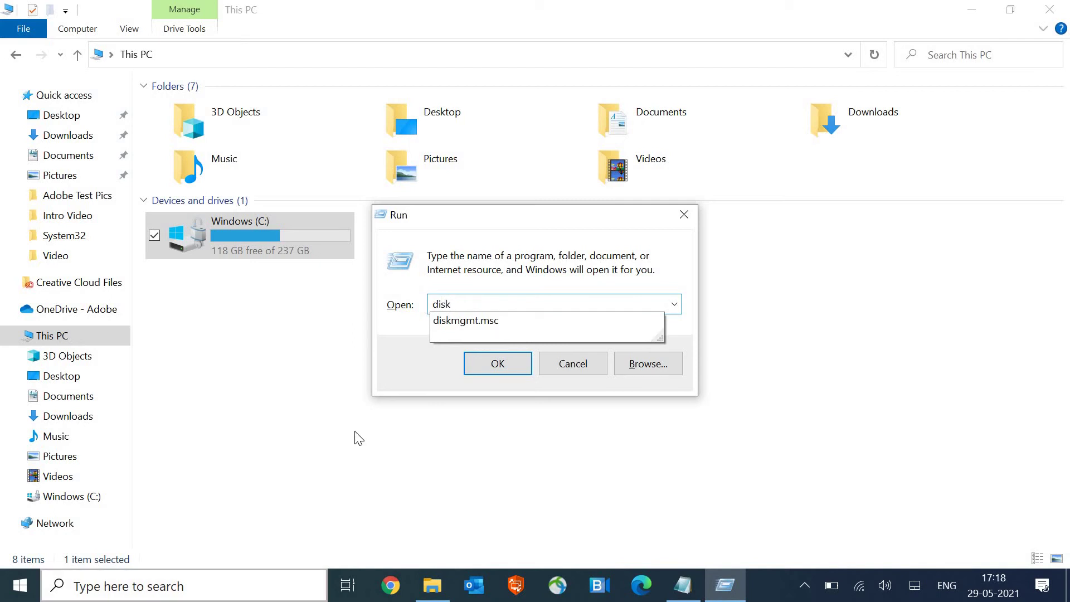
pyautogui.click(493, 363)
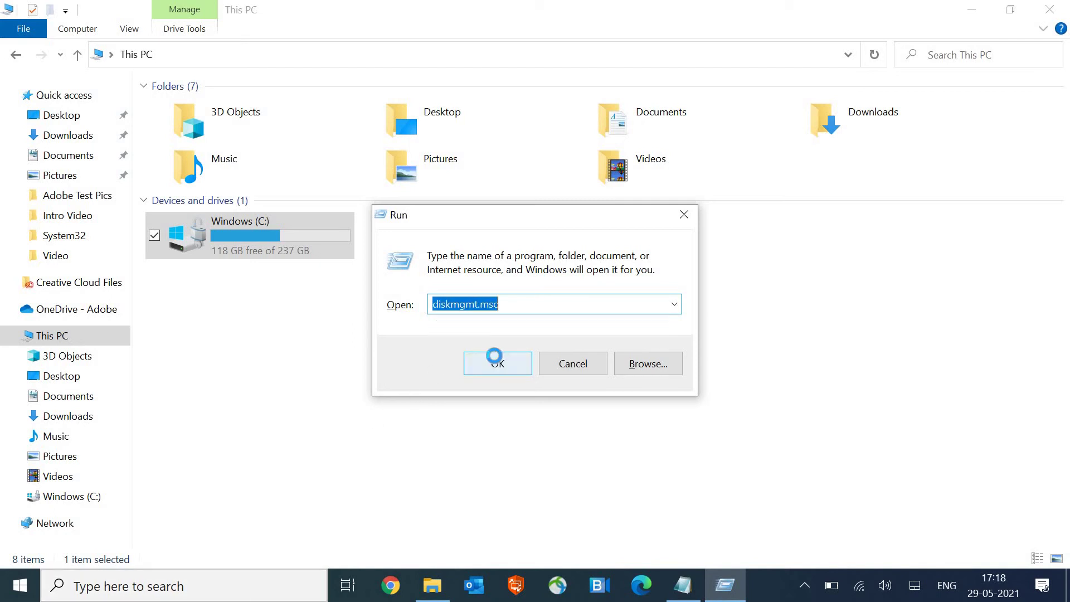